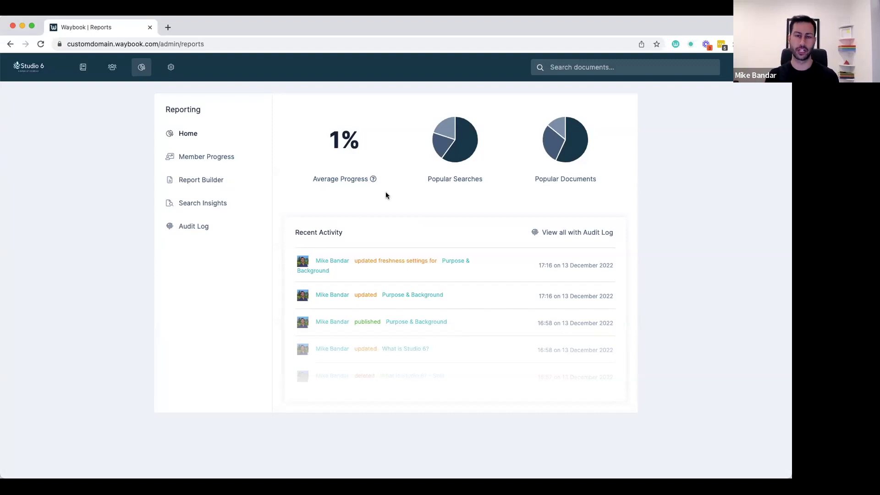
Check the personal completion progress on the Waybook dashboard, and return to the reports overview
left_click(83, 67)
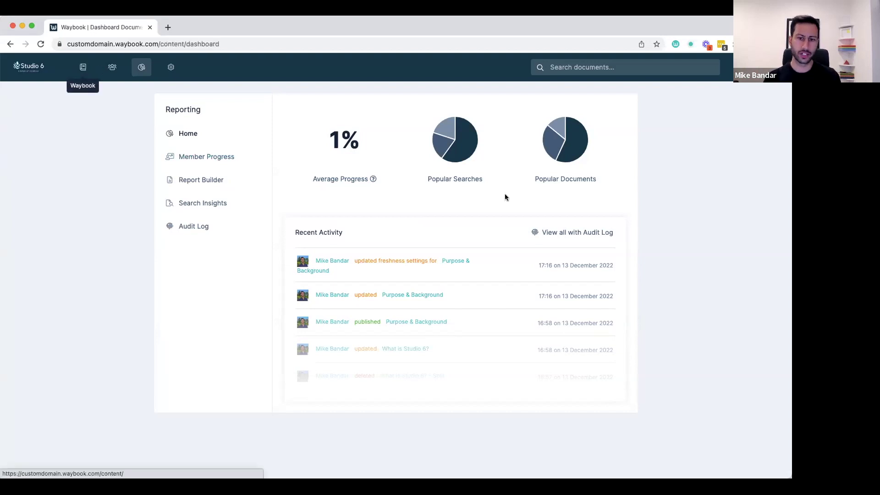
mouse_move(705, 122)
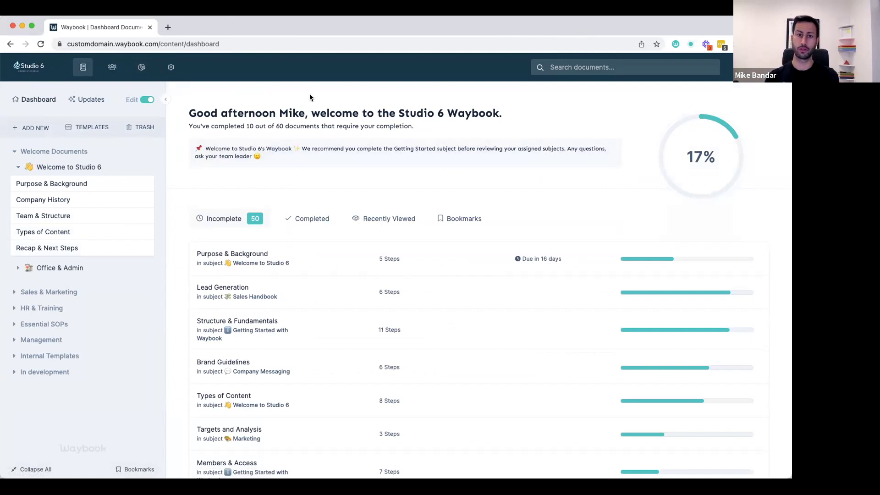
left_click(138, 71)
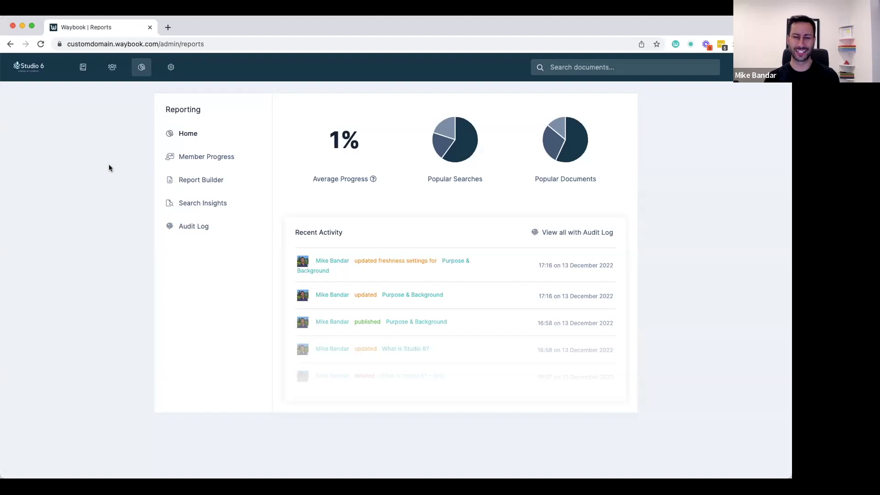
Open the member progress report from the average progress figure and examine each member's completed documents and overall progress
left_click(345, 183)
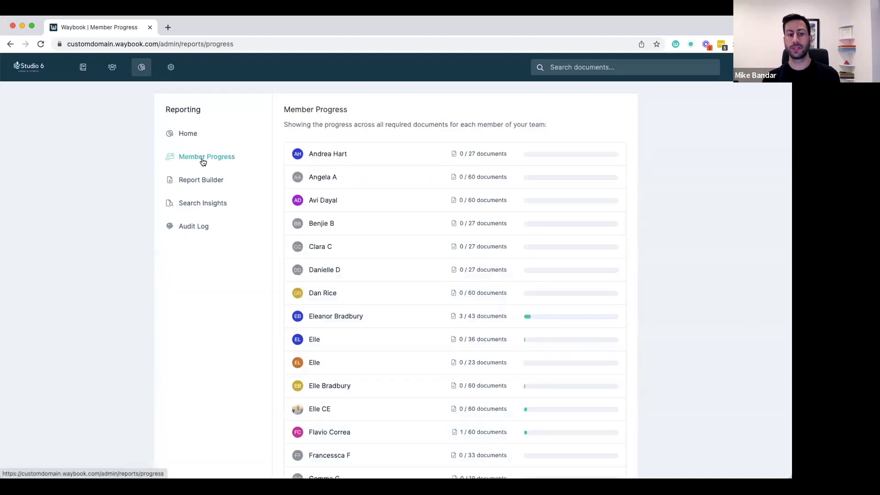
scroll(436, 198, "down", 2)
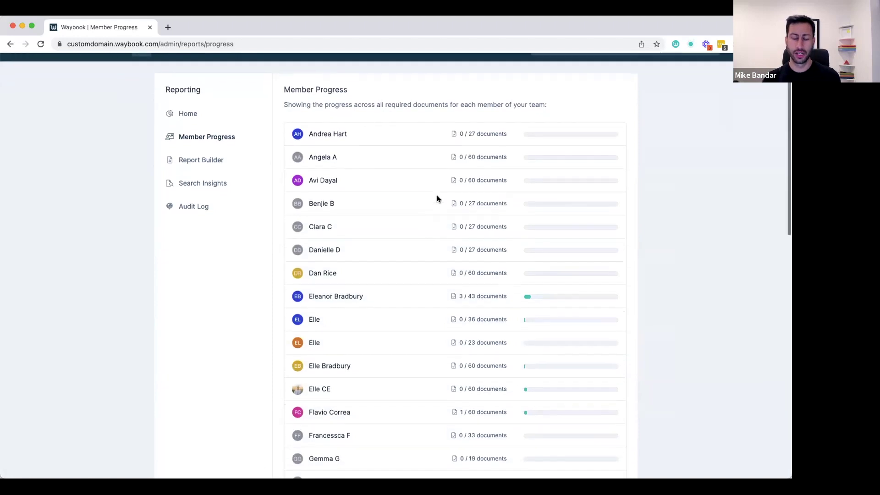
scroll(437, 198, "down", 4)
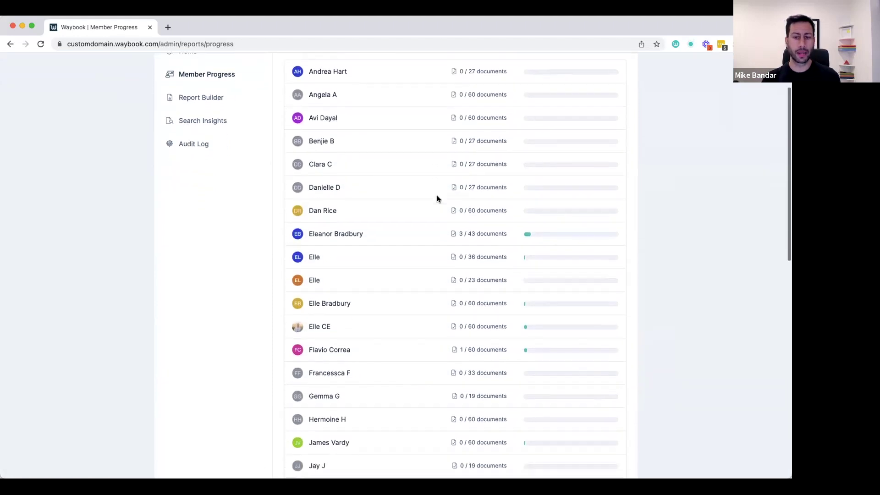
scroll(436, 198, "down", 15)
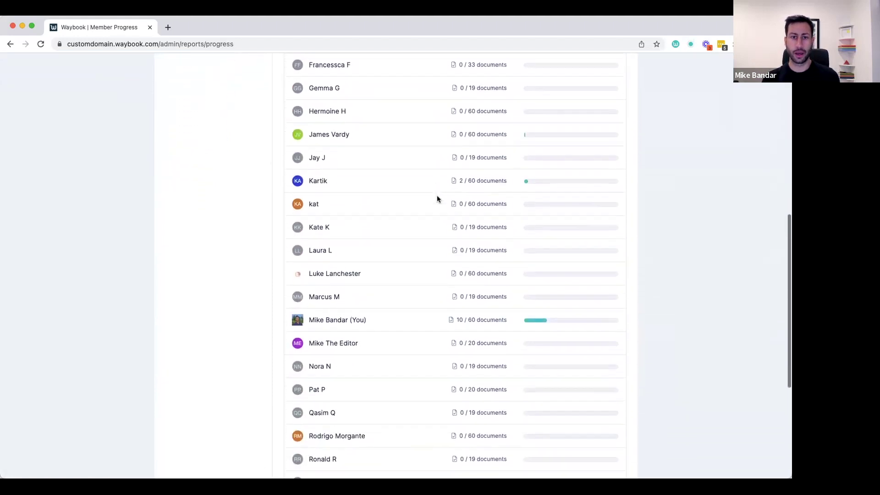
scroll(437, 199, "down", 3)
mouse_move(539, 190)
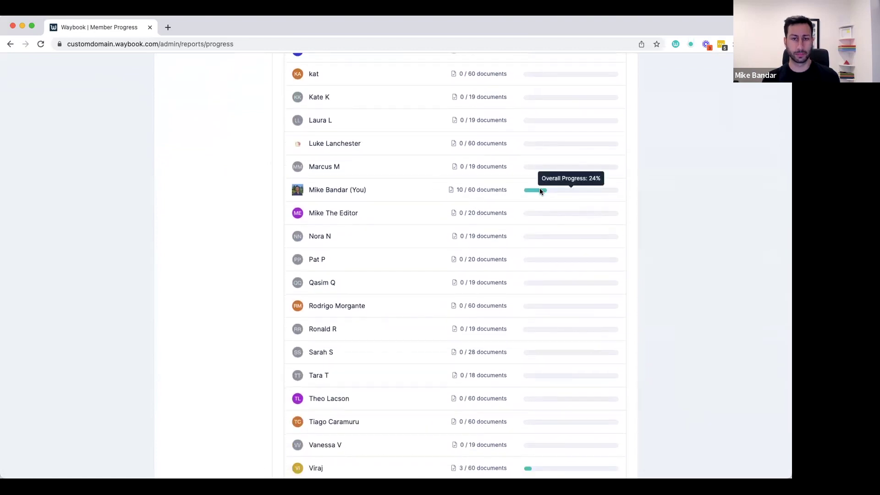
scroll(480, 213, "up", 15)
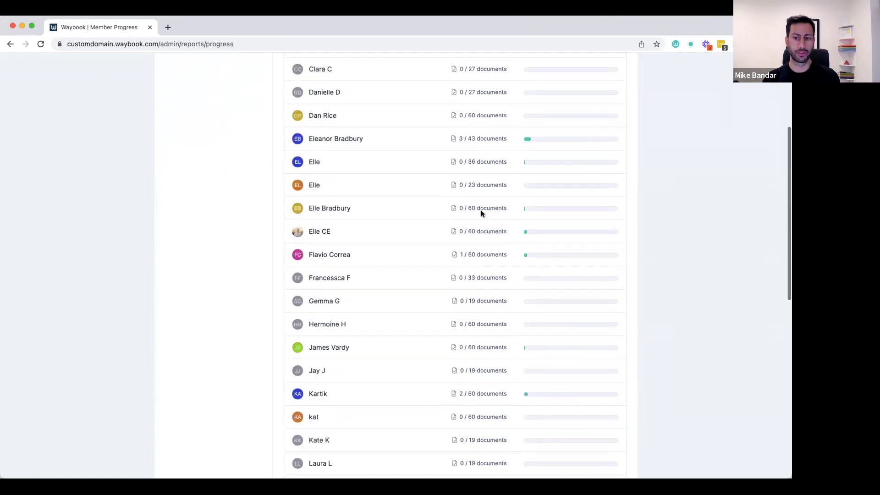
scroll(480, 210, "up", 8)
mouse_move(474, 154)
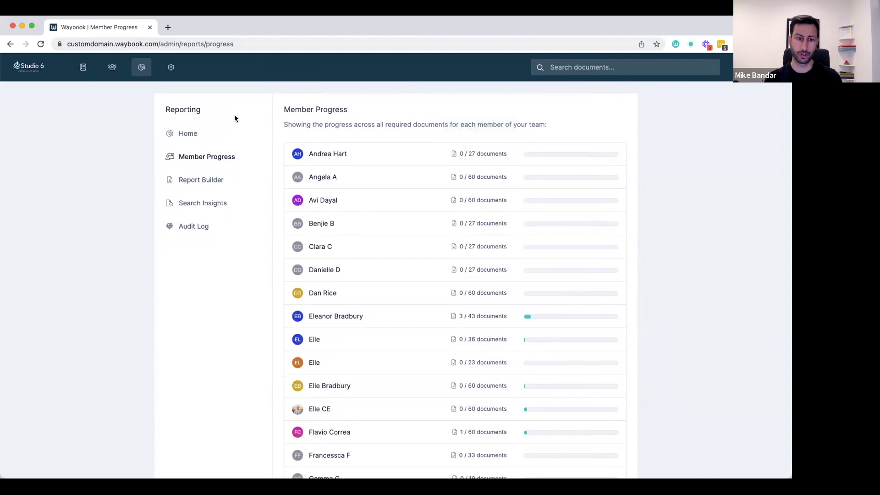
Return to the reports overview, inspect the popular searches chart and open its detailed report
left_click(185, 134)
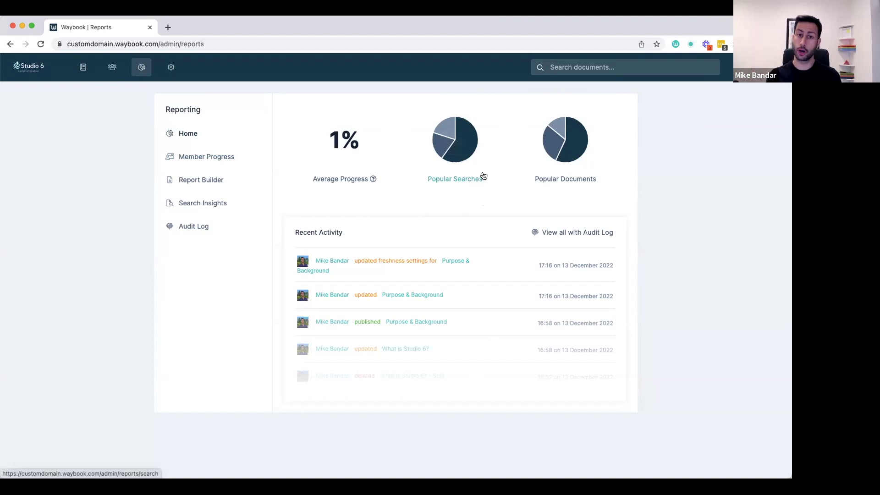
mouse_move(435, 145)
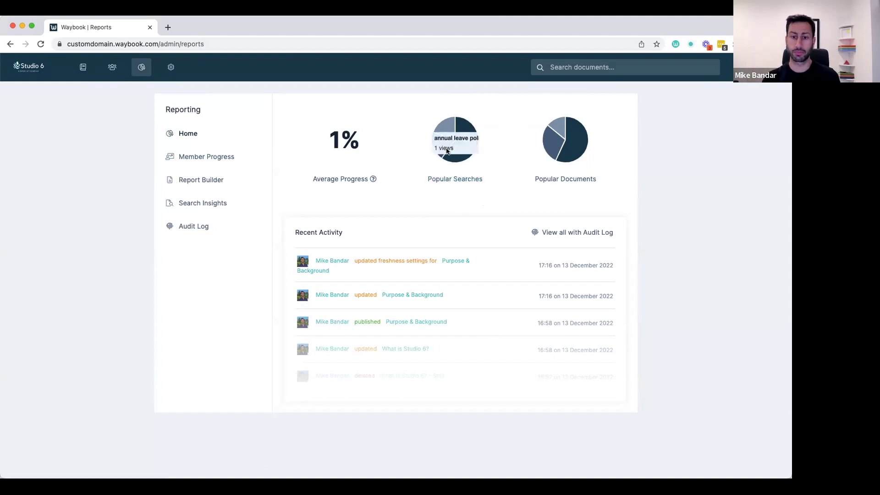
left_click(456, 180)
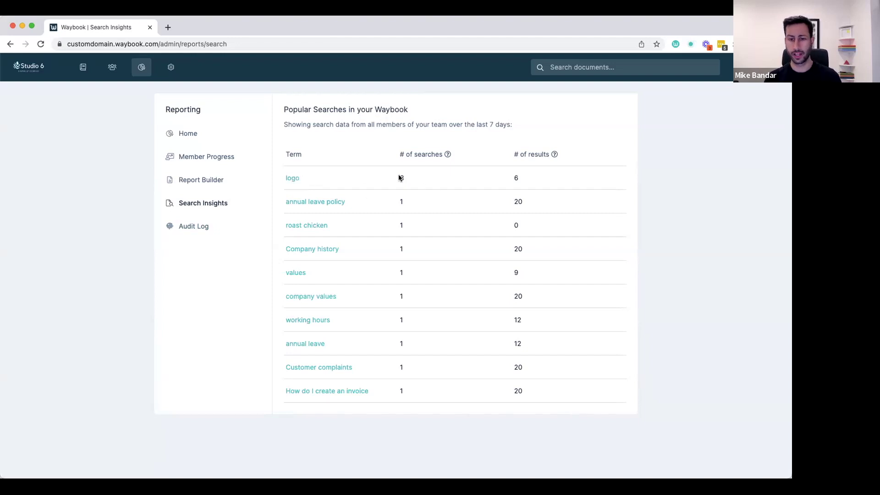
Review the matching steps for the popular search term "logo" and return to the search insights
left_click(295, 178)
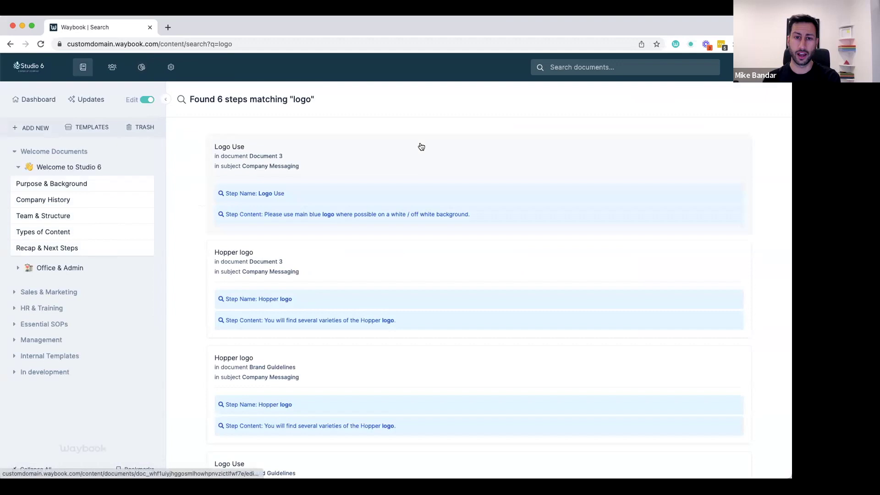
scroll(461, 205, "down", 5)
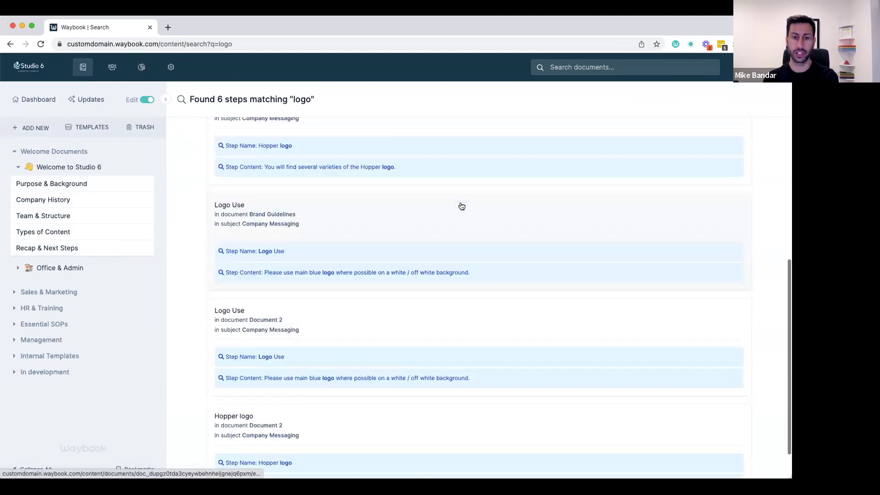
left_click(9, 44)
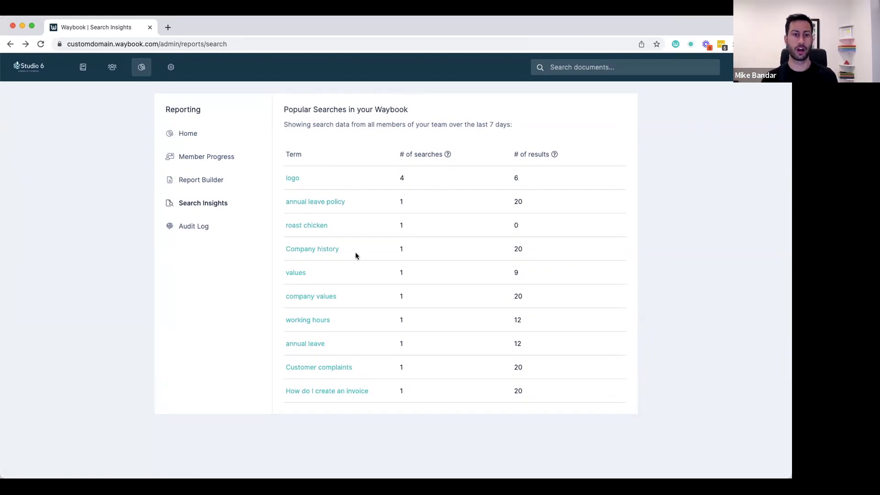
Return to the reports overview, inspect the popular documents chart and open the report behind it
left_click(186, 136)
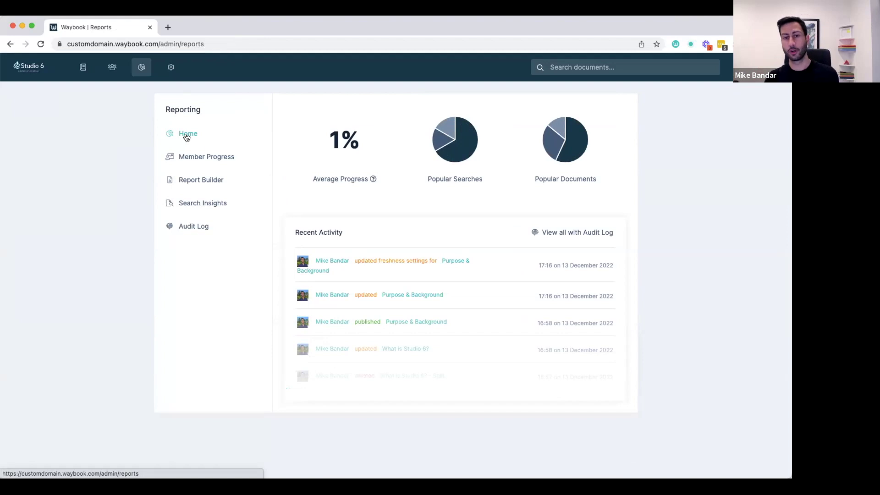
left_click(568, 180)
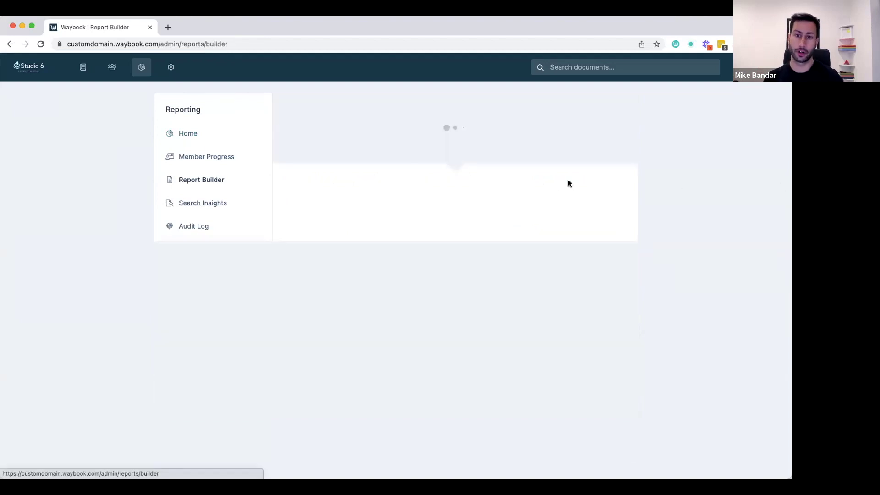
left_click(186, 133)
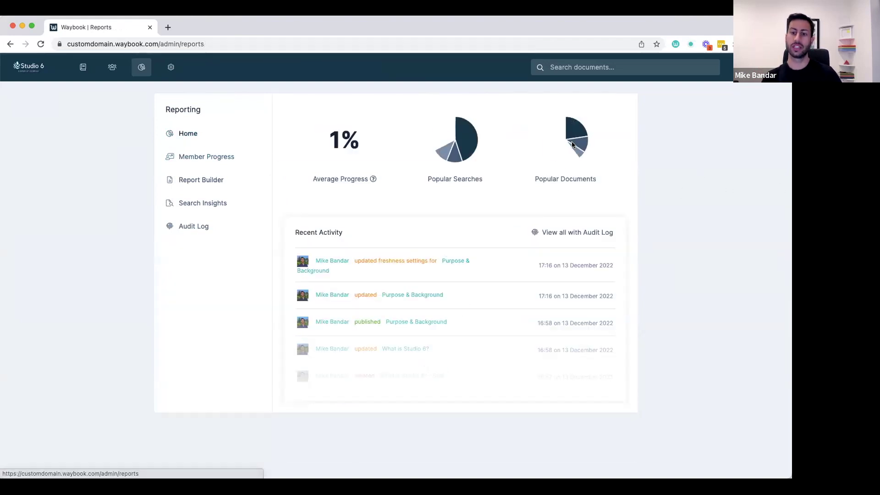
mouse_move(558, 150)
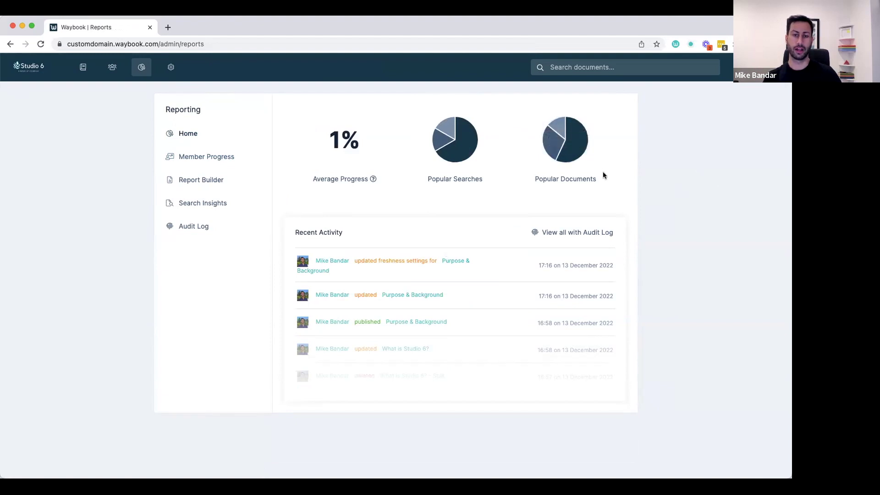
left_click(574, 183)
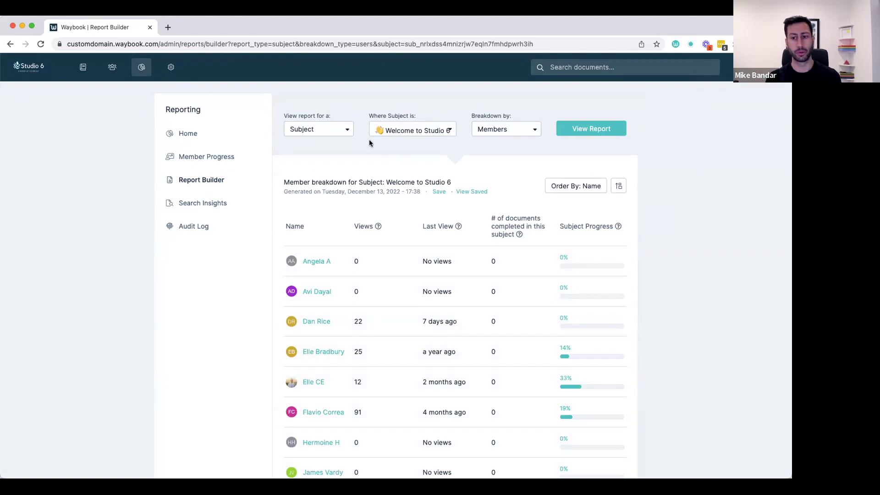
Order the member breakdown for the Welcome to Studio 6 subject by Progress, highest first
left_click(334, 130)
left_click(442, 168)
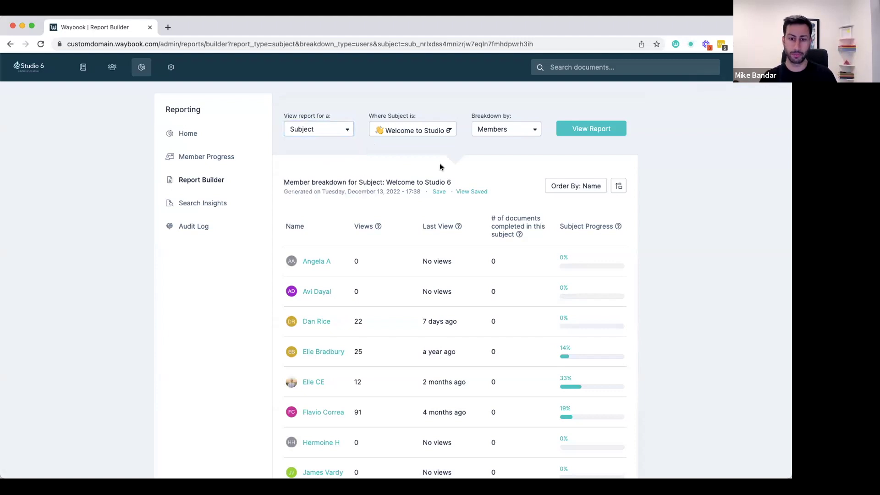
left_click(591, 190)
left_click(482, 216)
left_click(619, 186)
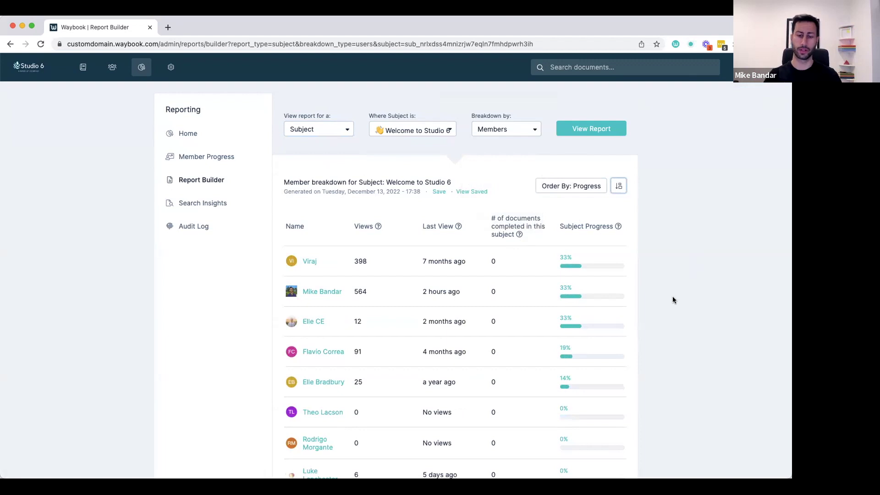
Open the subject breakdown for the second listed member, order it by Progress and review the subjects
left_click(317, 292)
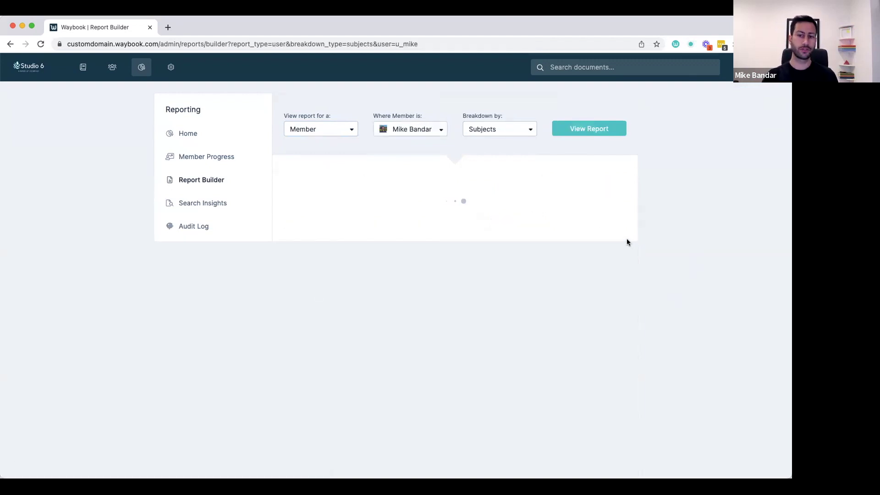
left_click(573, 186)
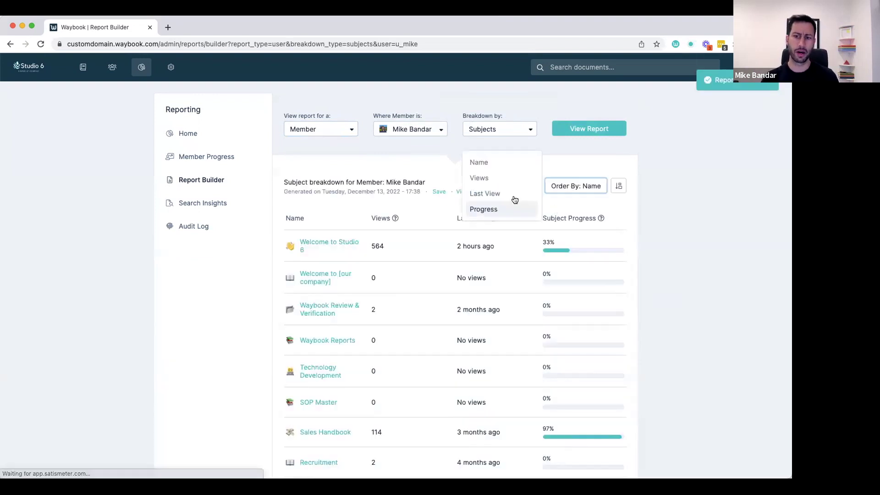
left_click(516, 204)
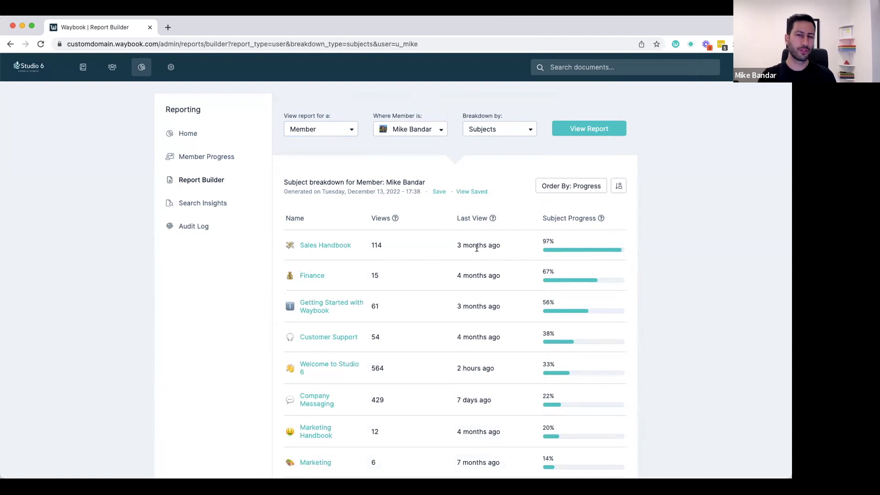
scroll(476, 248, "down", 3)
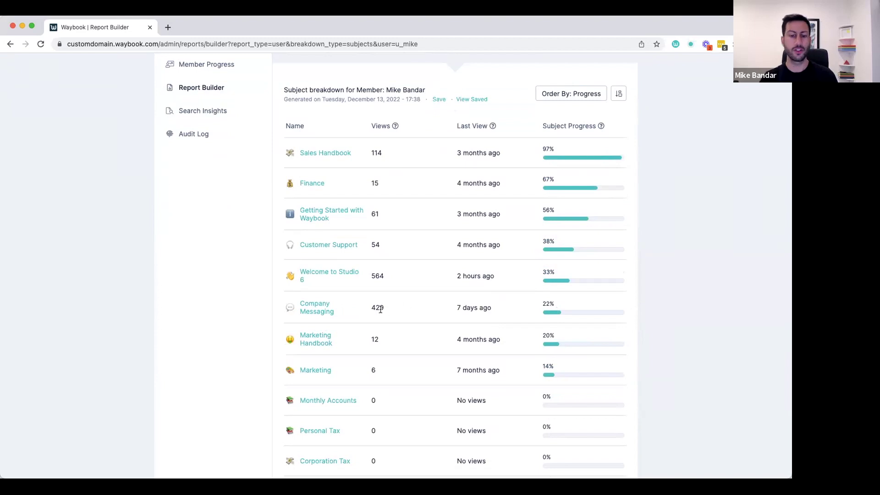
scroll(405, 313, "up", 1)
scroll(405, 313, "up", 3)
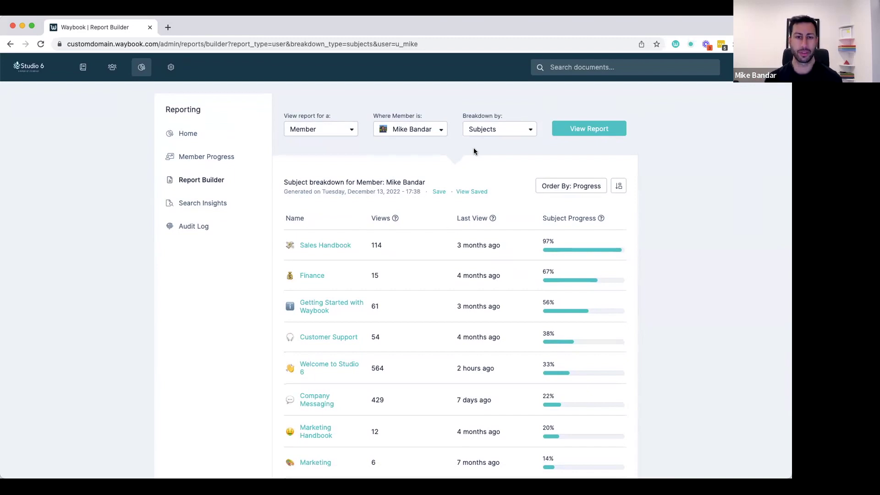
Generate the same member's report broken down by Tests and review the views, submissions and results
left_click(518, 128)
left_click(493, 181)
left_click(580, 129)
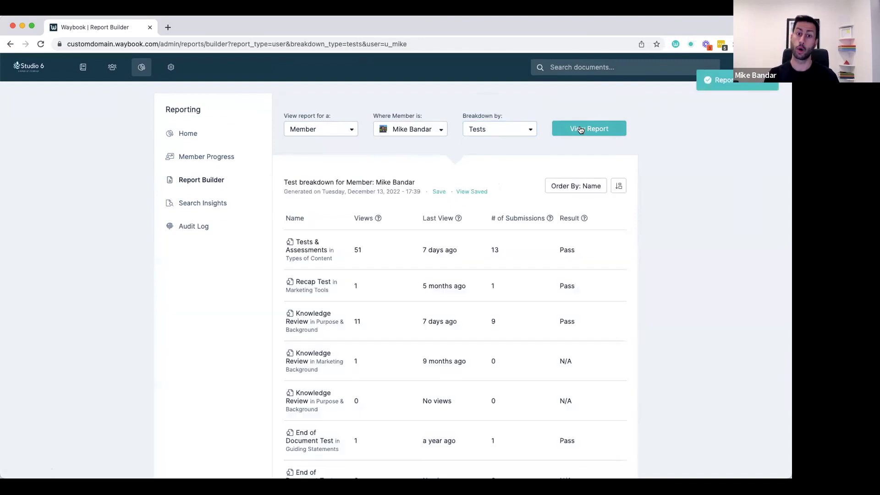
left_click(575, 188)
left_click(647, 306)
scroll(527, 312, "down", 3)
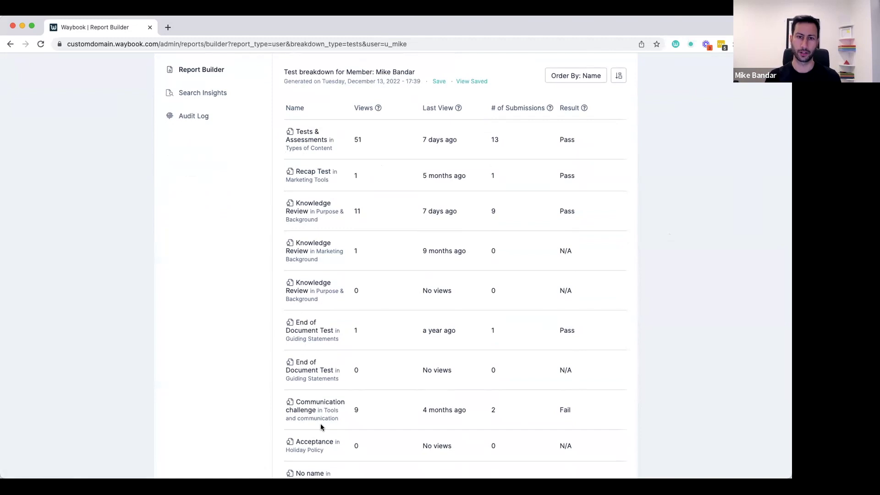
scroll(431, 267, "up", 3)
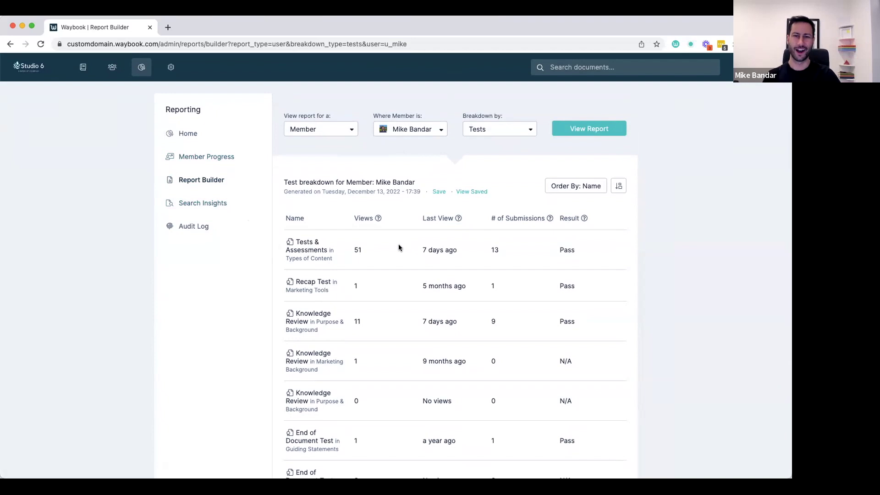
Review the recent team events in the Audit Log and return to the reports overview
left_click(187, 229)
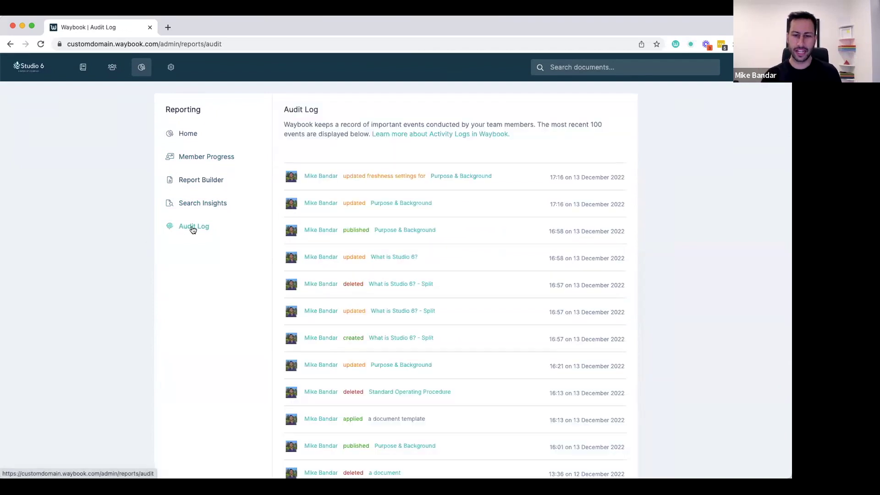
scroll(519, 238, "down", 1)
scroll(519, 238, "down", 5)
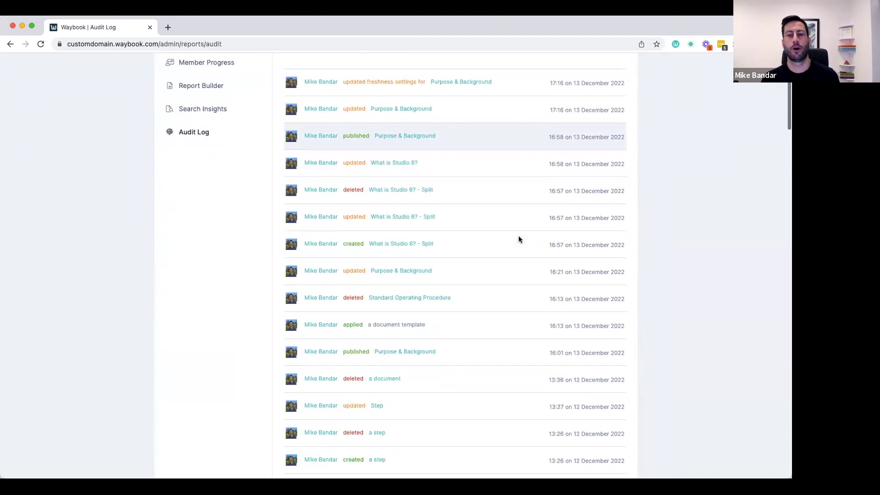
scroll(519, 238, "up", 5)
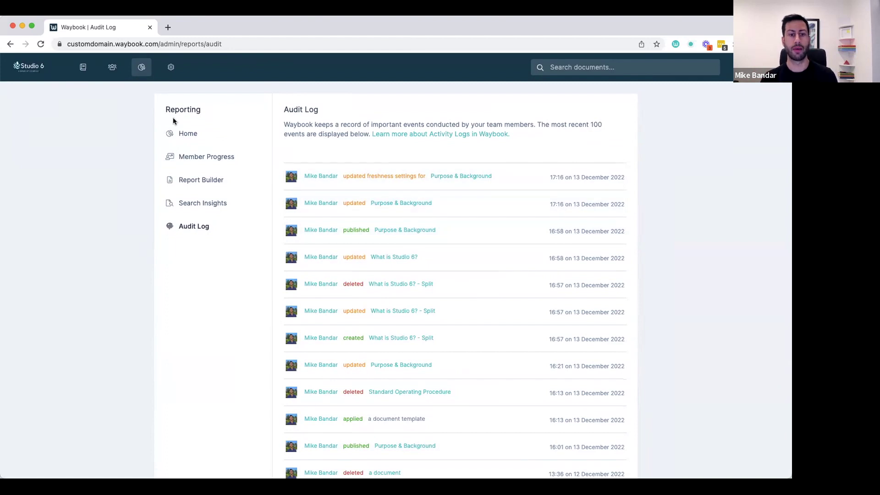
left_click(192, 134)
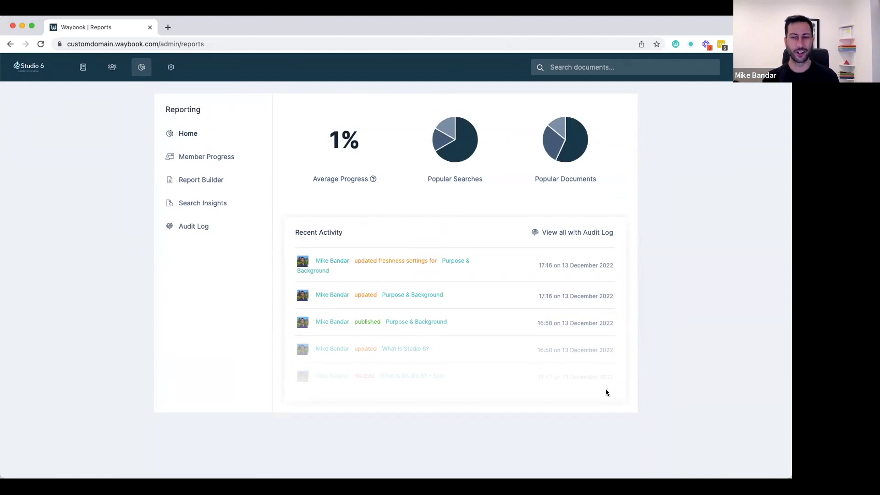
Switch to the slide presentation and advance from Waybook Reports to the Updated Template Library slide
key("ctrl+Right")
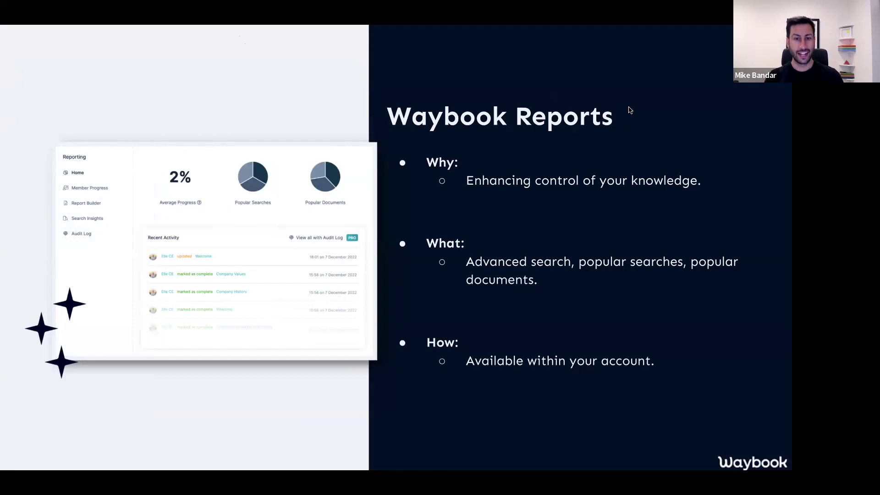
left_click(627, 106)
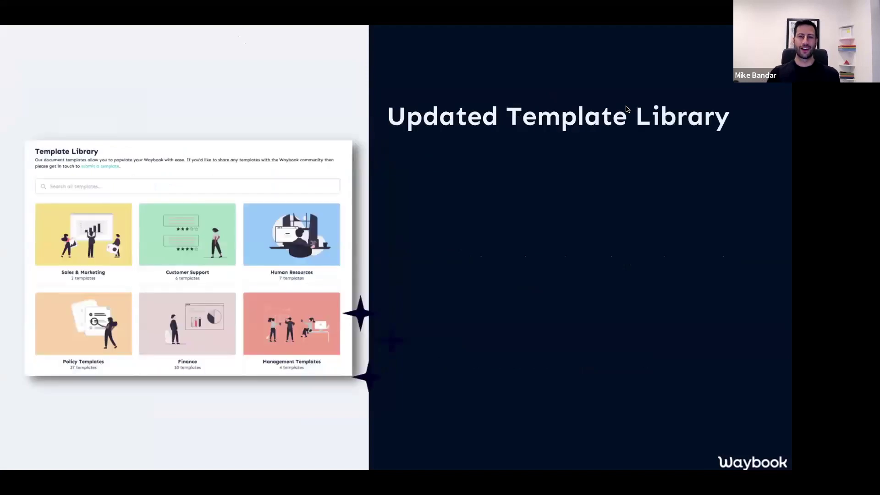